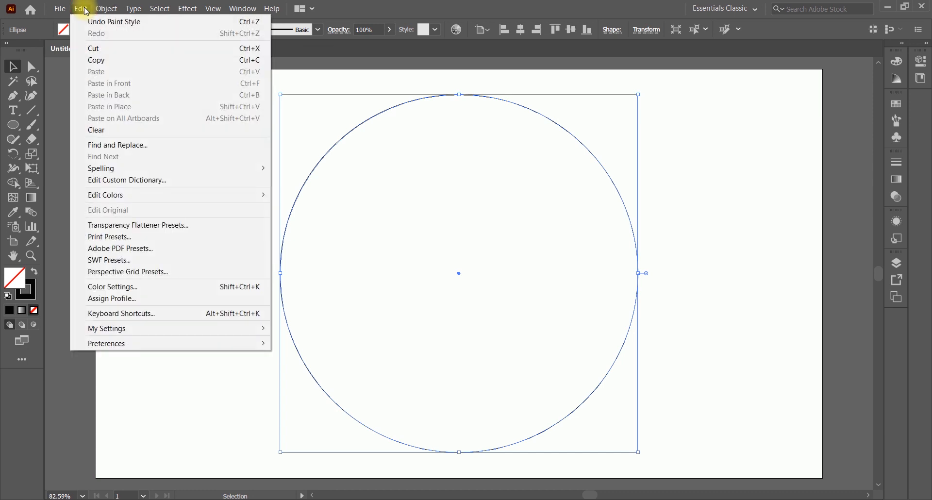
# - Paste a copy of the large circle in front and scale it about its centre to a little under half its size
pyautogui.click(79, 10)
pyautogui.click(122, 83)
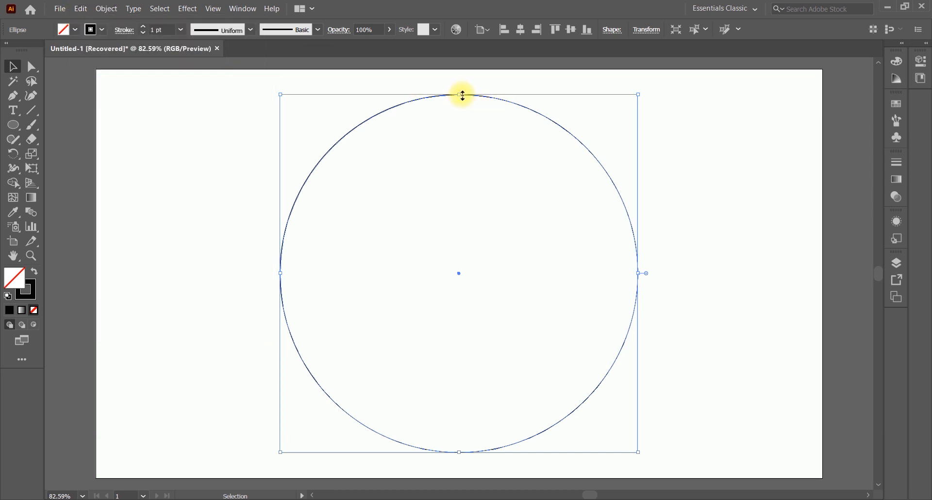
pyautogui.moveTo(462, 95); pyautogui.dragTo(472, 193)
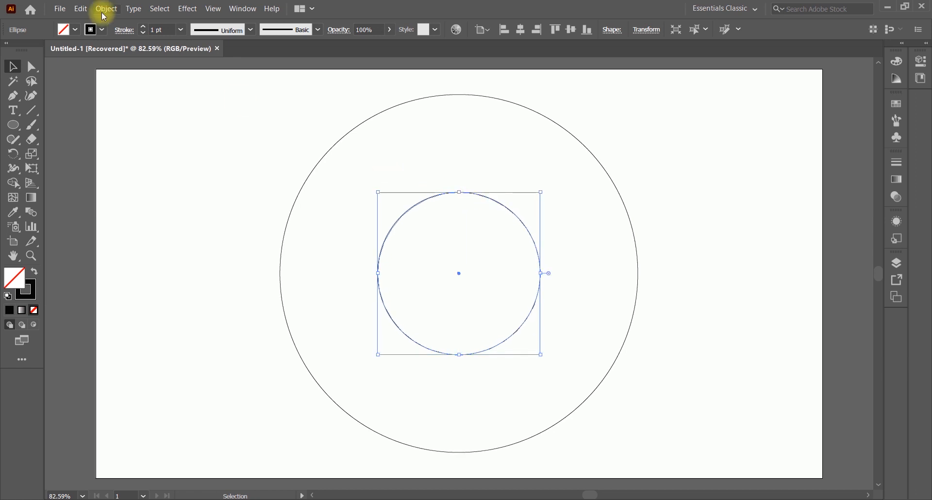
# - Copy the inner circle, paste it in front and scale the copy about its centre to about three quarters of its size
pyautogui.click(80, 9)
pyautogui.click(83, 60)
pyautogui.click(80, 9)
pyautogui.click(85, 84)
pyautogui.moveTo(462, 192); pyautogui.dragTo(459, 211)
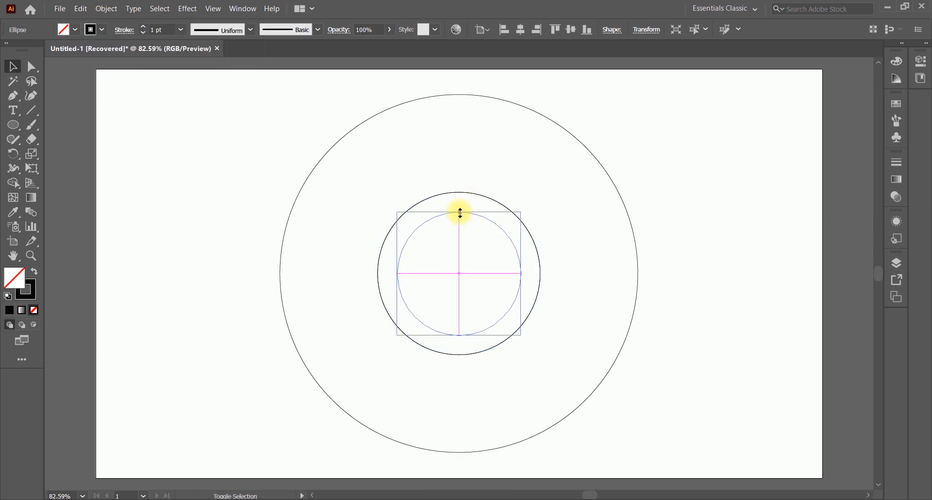
# - Draw a horizontal line tangent to the top of the middle circle, extending beyond the outer circle's right side
pyautogui.click(173, 109)
pyautogui.moveTo(36, 111); pyautogui.dragTo(92, 111)
pyautogui.moveTo(441, 192); pyautogui.dragTo(656, 193)
pyautogui.press('v')
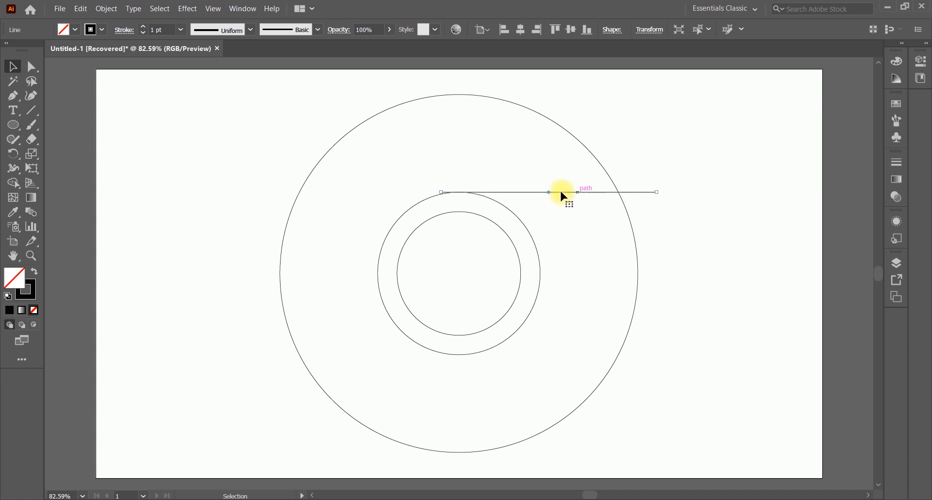
# - Create two rotated copies of the tangent line around the circles' common centre at an angle of 360/3
pyautogui.click(13, 154)
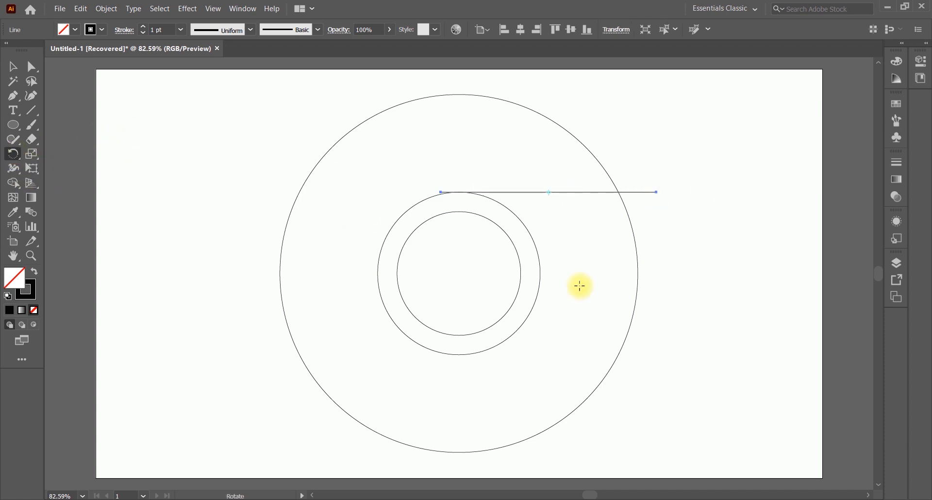
pyautogui.keyDown('alt'); pyautogui.click(460, 274); pyautogui.keyUp('alt')
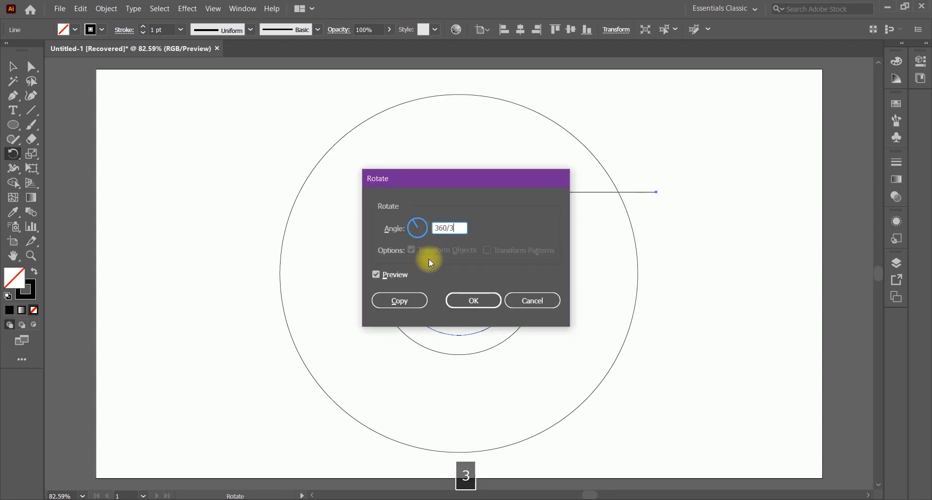
pyautogui.hotkey('alt', 'c')
pyautogui.hotkey('ctrl', 'd')
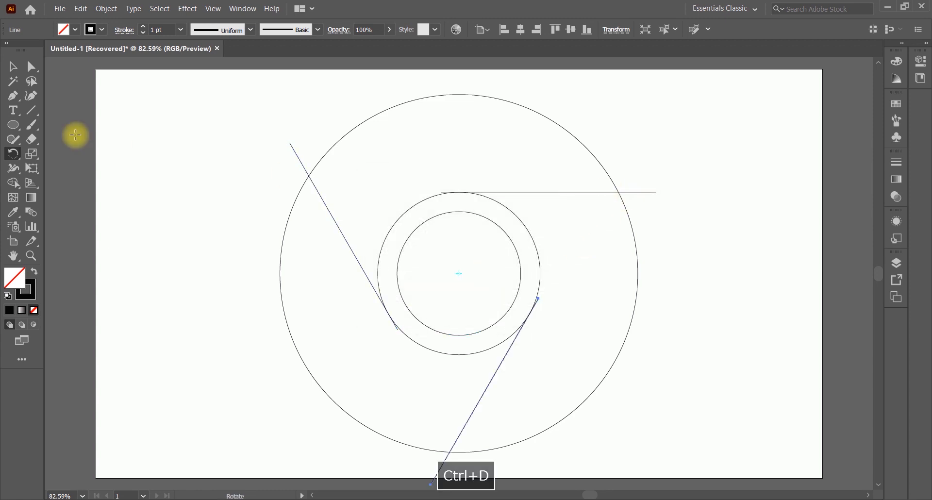
# - Select all the circles and lines and remove the three line ends outside the outer circle with the Shape Builder tool
pyautogui.press('v')
pyautogui.moveTo(214, 118); pyautogui.dragTo(685, 393)
pyautogui.hotkey('shift', 'm')
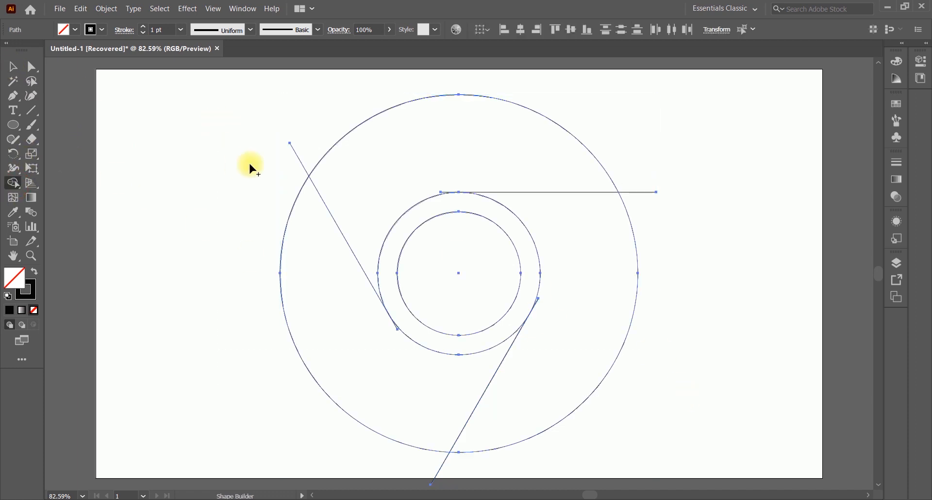
pyautogui.keyDown('alt'); pyautogui.click(297, 156); pyautogui.keyUp('alt')
pyautogui.keyDown('alt'); pyautogui.click(633, 192); pyautogui.keyUp('alt')
pyautogui.moveTo(493, 464); pyautogui.dragTo(443, 469)
pyautogui.keyDown('alt'); pyautogui.click(450, 397); pyautogui.keyUp('alt')
pyautogui.hotkey('ctrl', 'z')
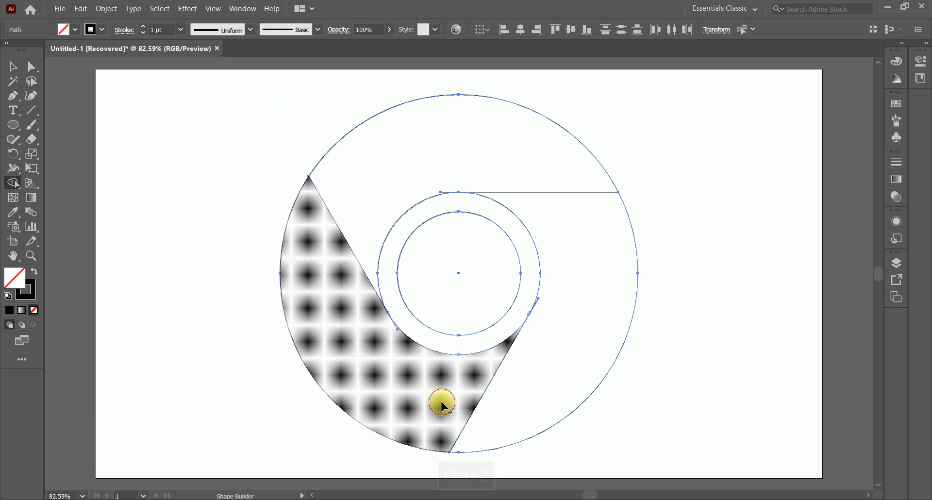
# - Merge the slivers beside the middle circle into their adjoining outer segments with the Shape Builder tool
pyautogui.hotkey('ctrl', '+')
pyautogui.hotkey('ctrl', '+')
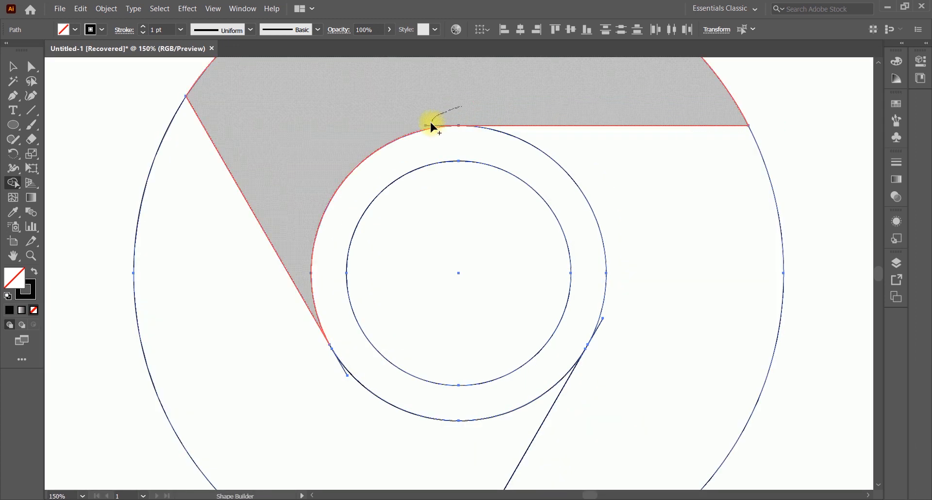
pyautogui.moveTo(696, 376)
pyautogui.mouseDown()
pyautogui.moveTo(603, 318)
pyautogui.moveTo(584, 291)
pyautogui.mouseUp()
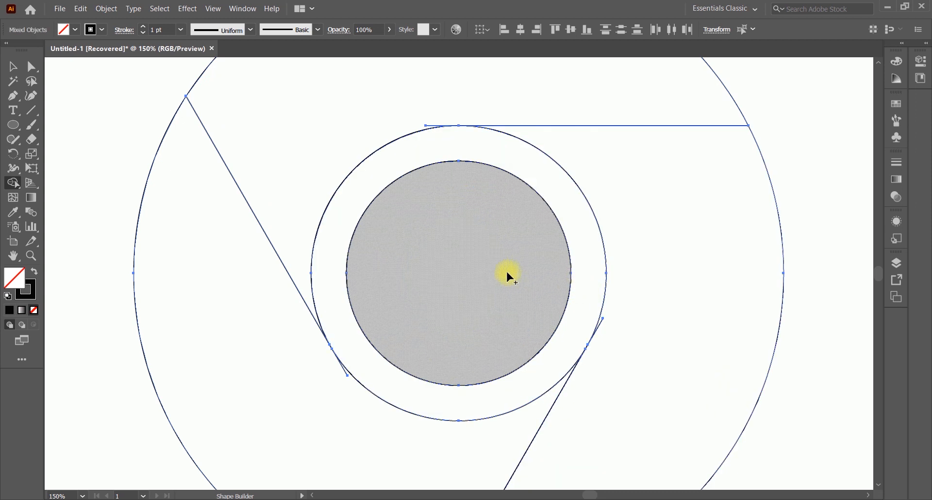
pyautogui.hotkey('ctrl', '0')
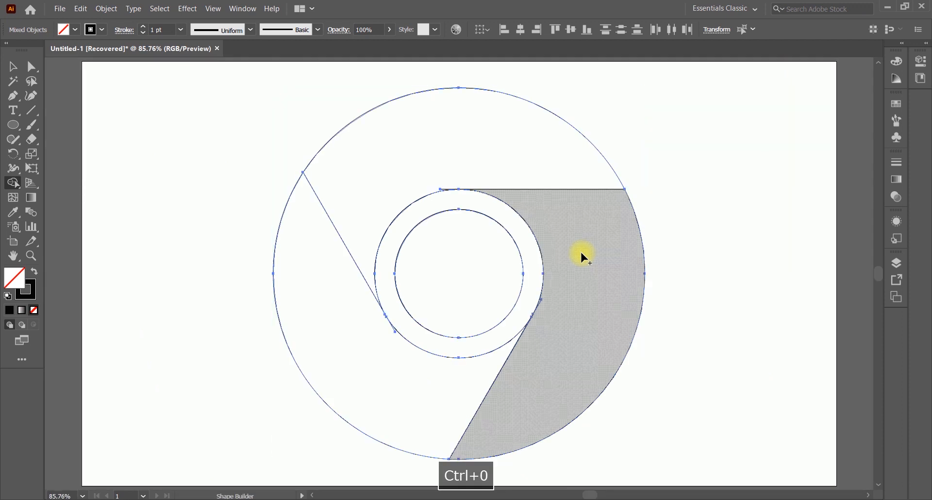
# - Fill the upper segment of the outer ring with a light red colour
pyautogui.click(13, 66)
pyautogui.click(401, 100)
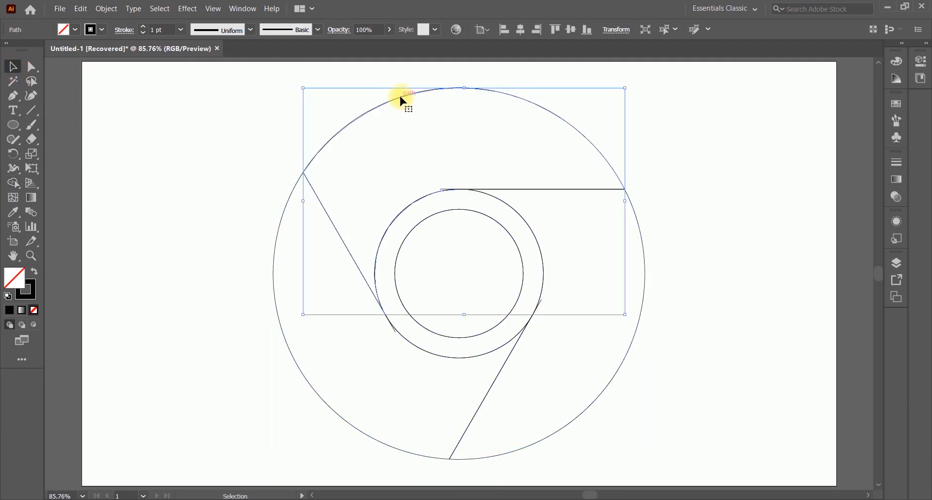
pyautogui.doubleClick(14, 280)
pyautogui.click(511, 124)
pyautogui.click(674, 139)
# - Delete the three leftover line stubs around the edge of the middle circle
pyautogui.click(610, 386)
pyautogui.click(540, 314)
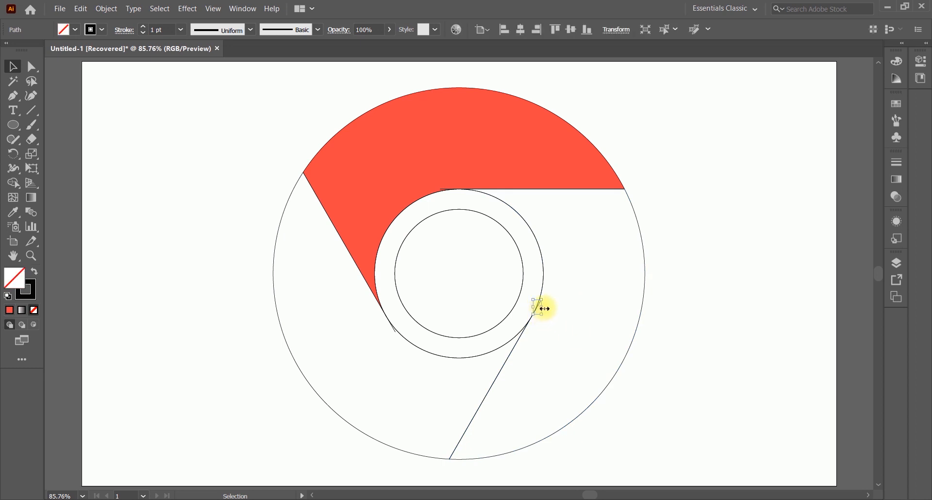
pyautogui.press('BackSpace')
pyautogui.click(441, 189)
pyautogui.press('BackSpace')
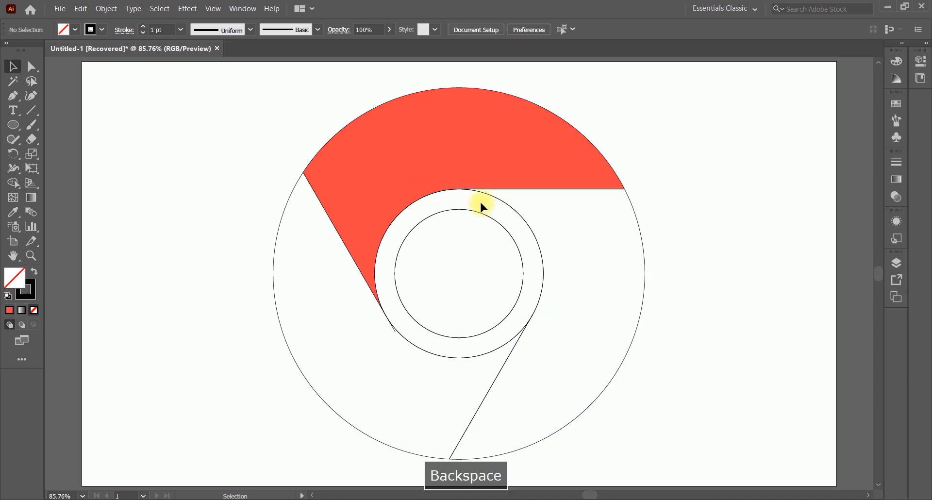
pyautogui.click(391, 329)
pyautogui.press('BackSpace')
# - Fill the right segment of the outer ring with a bright yellow colour
pyautogui.click(624, 361)
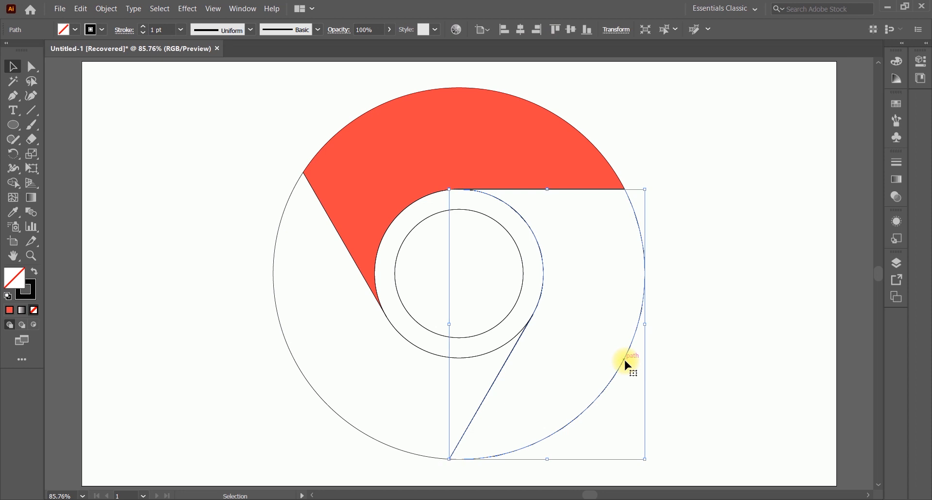
pyautogui.doubleClick(15, 280)
pyautogui.click(566, 265)
pyautogui.moveTo(539, 189); pyautogui.dragTo(561, 157)
pyautogui.moveTo(566, 262); pyautogui.dragTo(575, 266)
pyautogui.click(546, 135)
pyautogui.click(679, 137)
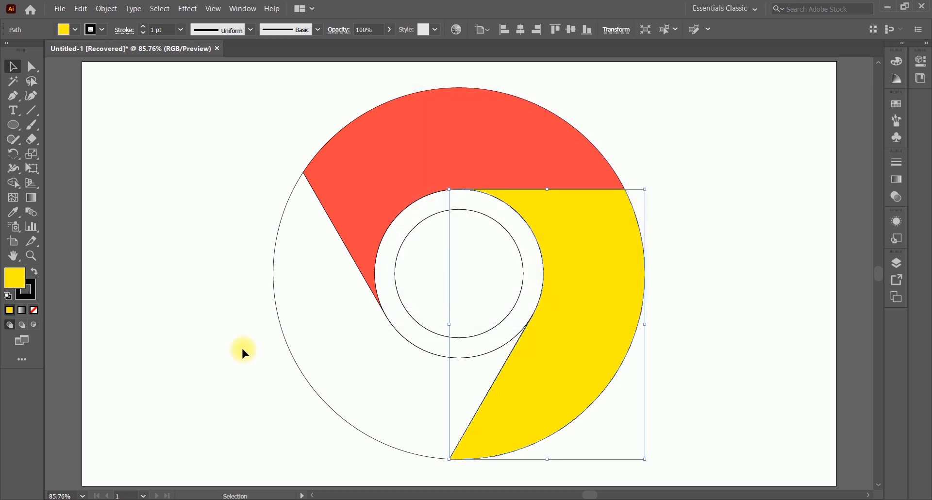
# - Fill the lower-left segment of the outer ring with green
pyautogui.click(300, 364)
pyautogui.click(10, 309)
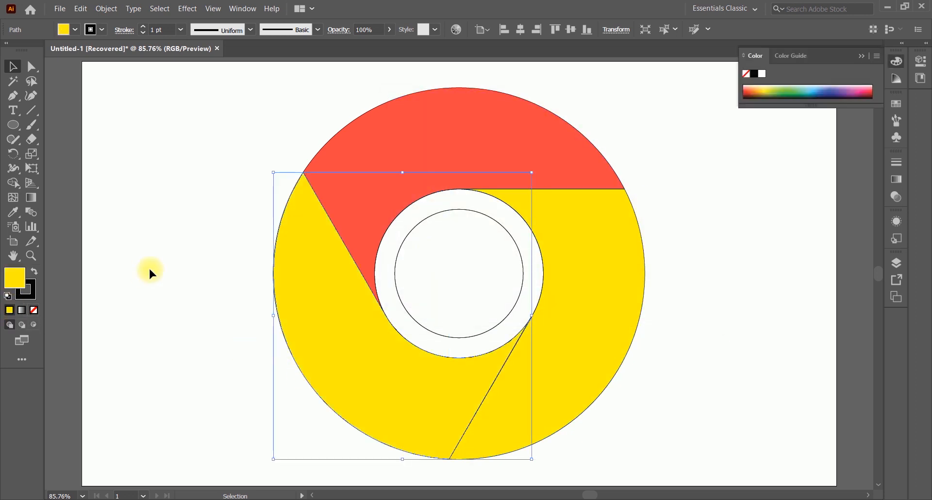
pyautogui.moveTo(791, 90)
pyautogui.mouseDown()
pyautogui.moveTo(784, 87)
pyautogui.moveTo(792, 90)
pyautogui.mouseUp()
# - Fill the innermost circle with a bright blue colour
pyautogui.click(485, 212)
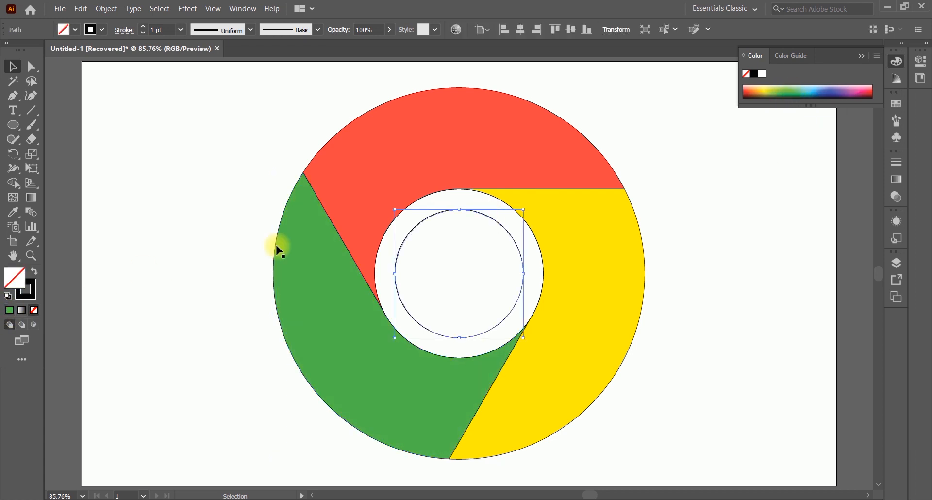
pyautogui.doubleClick(14, 278)
pyautogui.click(545, 138)
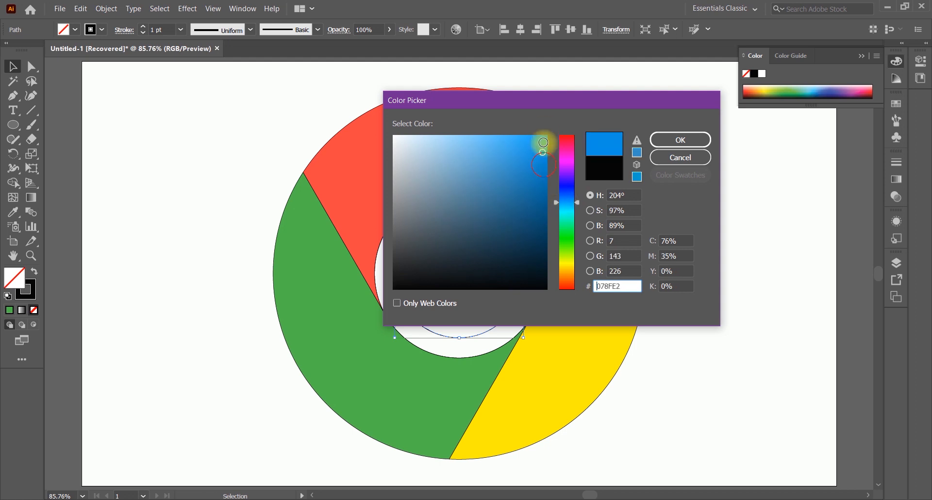
pyautogui.click(663, 140)
pyautogui.click(679, 187)
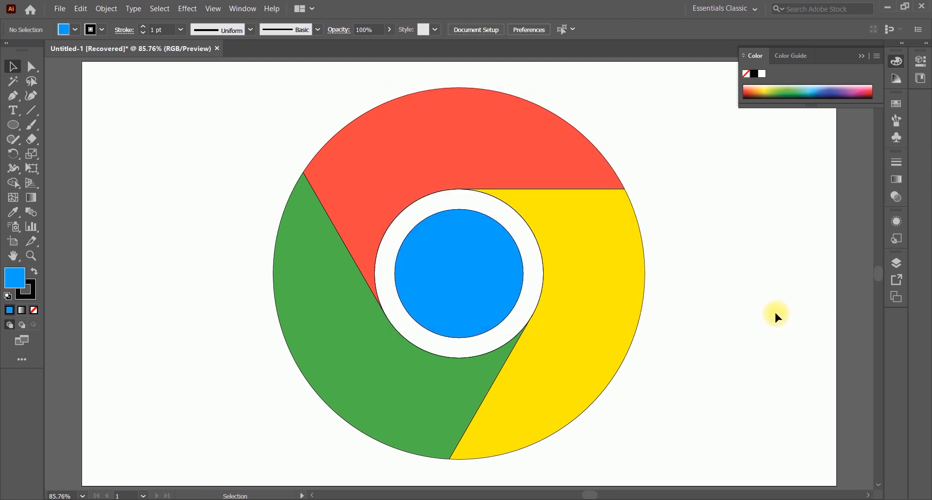
# - Remove the stroke from all the logo shapes and group them into one object
pyautogui.hotkey('ctrl', 'a')
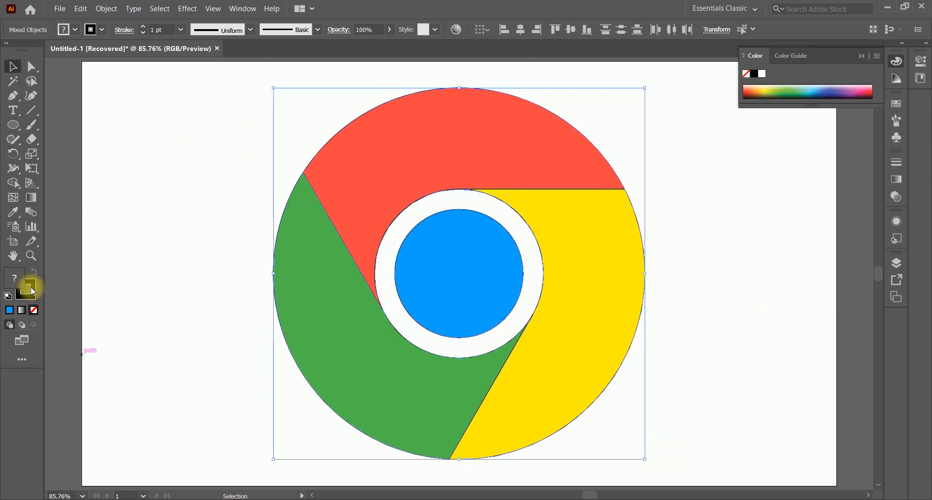
pyautogui.click(35, 311)
pyautogui.click(861, 56)
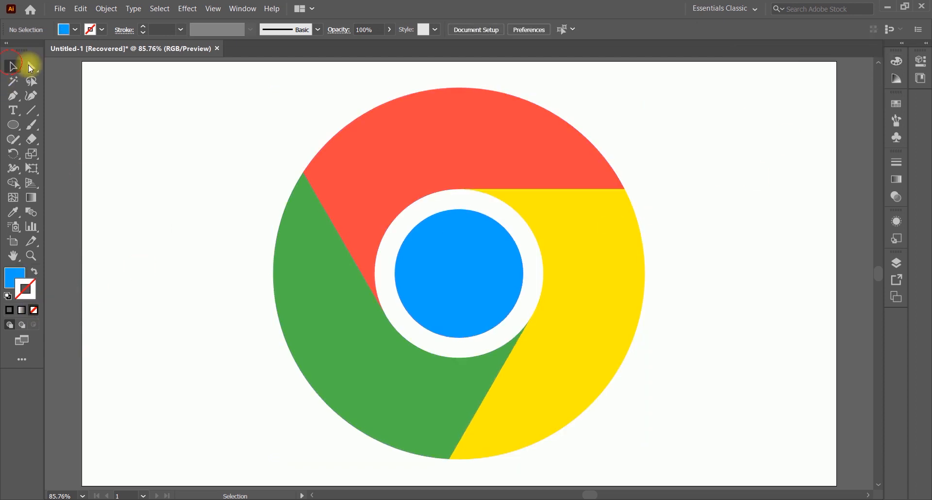
pyautogui.rightClick(480, 142)
pyautogui.click(527, 237)
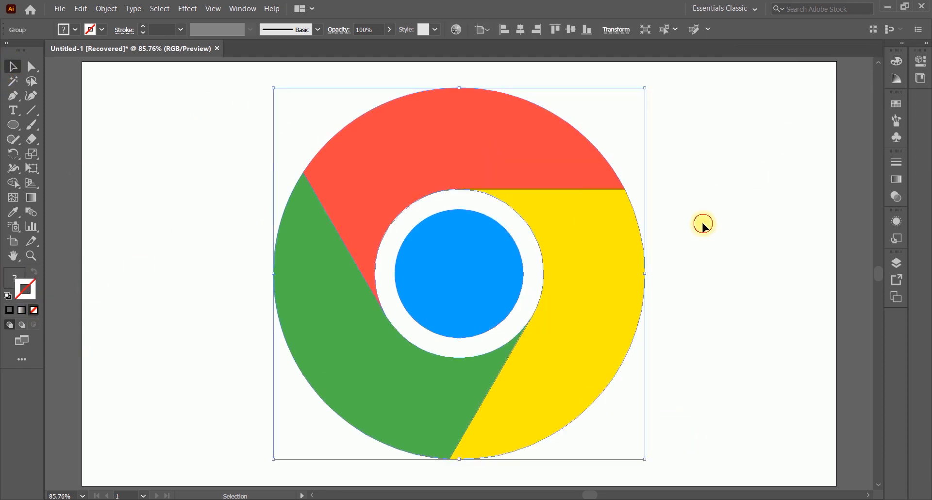
pyautogui.click(702, 224)
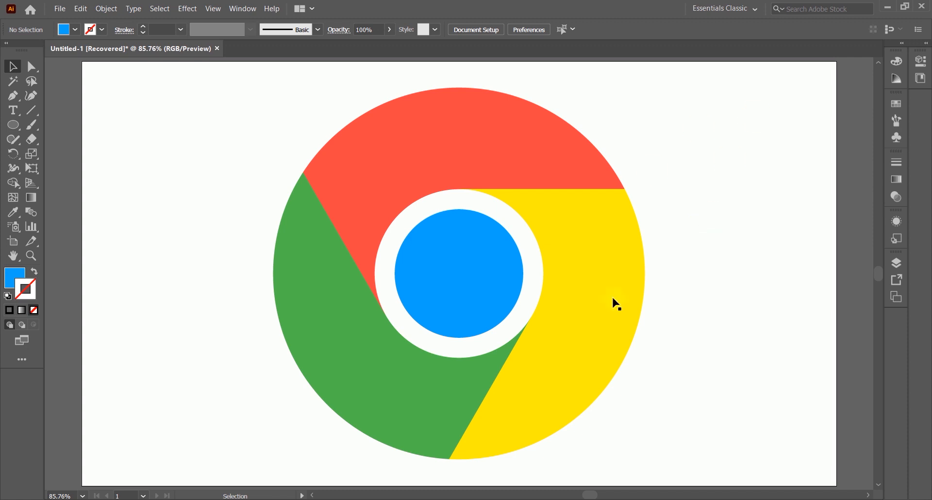
# - Scale the logo group down to about 80% and move it to the upper right of the artboard's centre
pyautogui.click(32, 273)
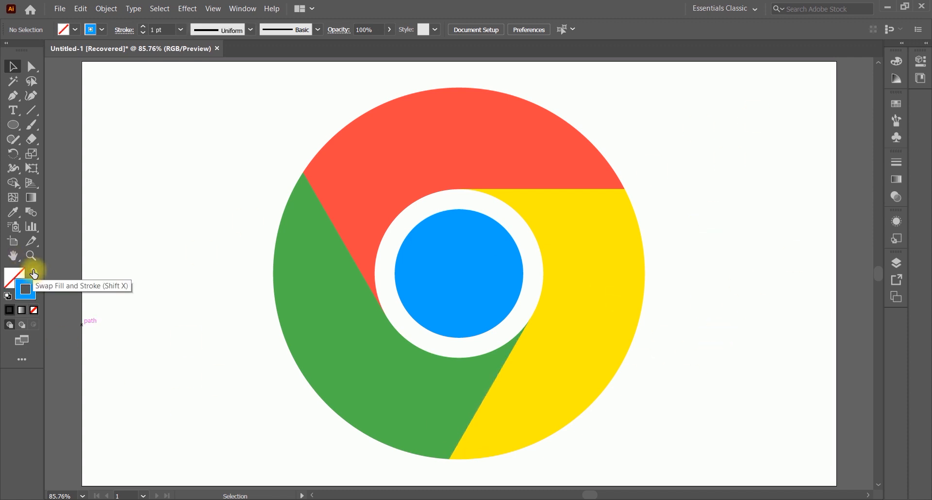
pyautogui.click(485, 172)
pyautogui.moveTo(645, 83); pyautogui.dragTo(605, 127)
pyautogui.moveTo(494, 235); pyautogui.dragTo(578, 180)
pyautogui.click(332, 229)
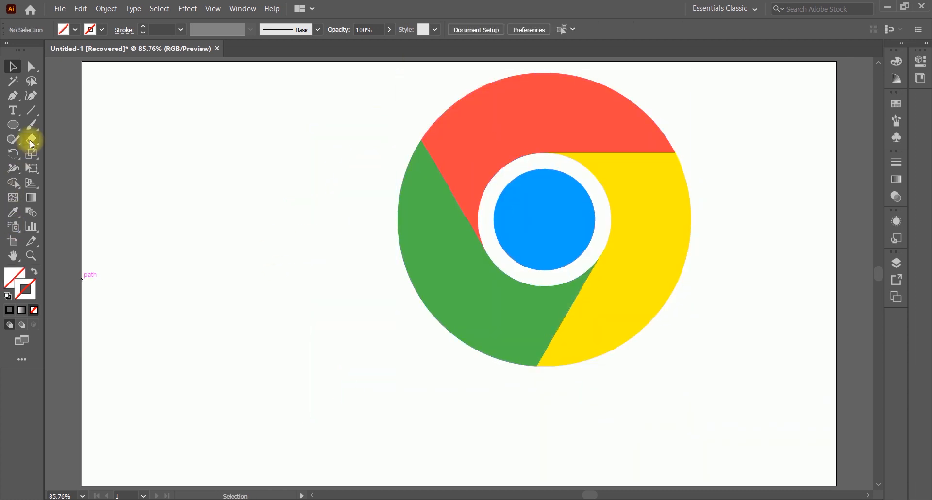
# - Add the text "Google" enlarged to about 130 pt at the artboard's lower left, with a duplicate directly below it
pyautogui.click(12, 111)
pyautogui.click(194, 364)
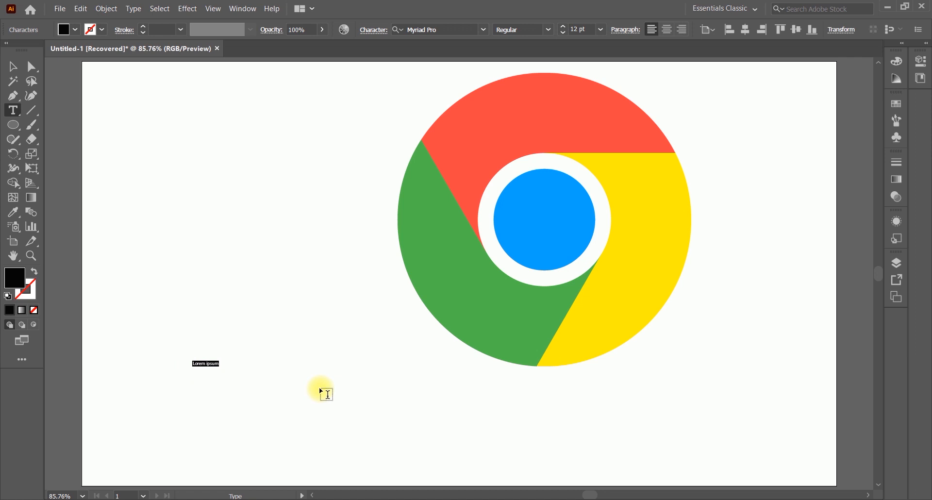
pyautogui.write('Google')
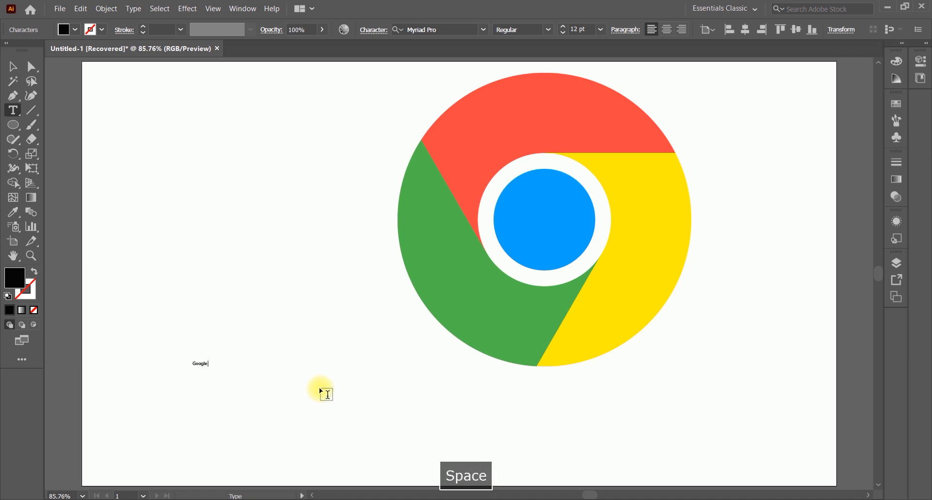
pyautogui.press('Escape')
pyautogui.moveTo(211, 369); pyautogui.dragTo(275, 430)
# - Replace the wording of the lower duplicate text with "Chrome"
pyautogui.press('t')
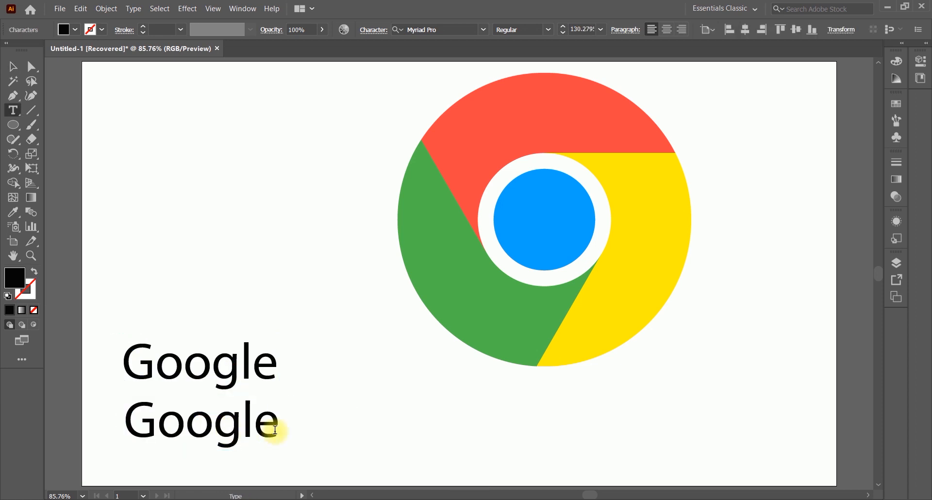
pyautogui.click(286, 431)
pyautogui.press('BackSpace')
pyautogui.press('BackSpace')
pyautogui.press('BackSpace')
pyautogui.press('BackSpace')
pyautogui.press('BackSpace')
pyautogui.press('BackSpace')
pyautogui.write('Chrome')
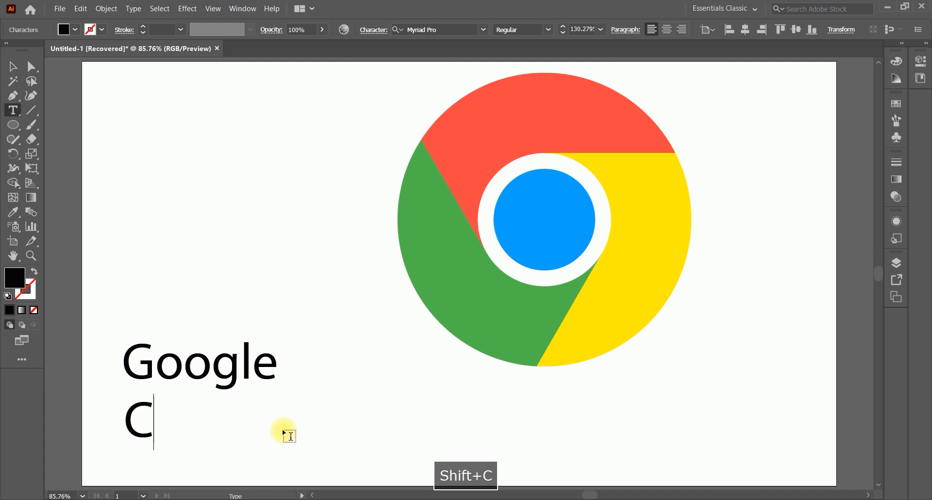
pyautogui.click(12, 66)
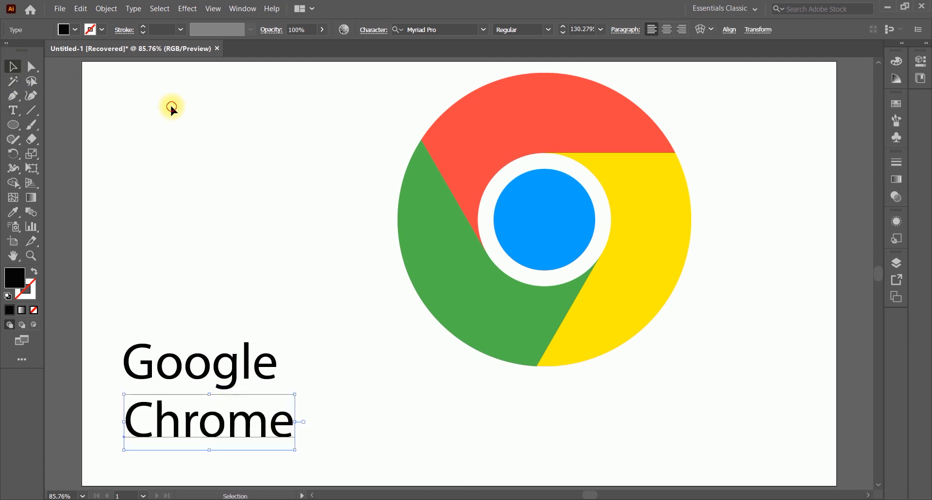
# - Expand the "Google" and "Chrome" text objects into editable letter shapes
pyautogui.rightClick(248, 355)
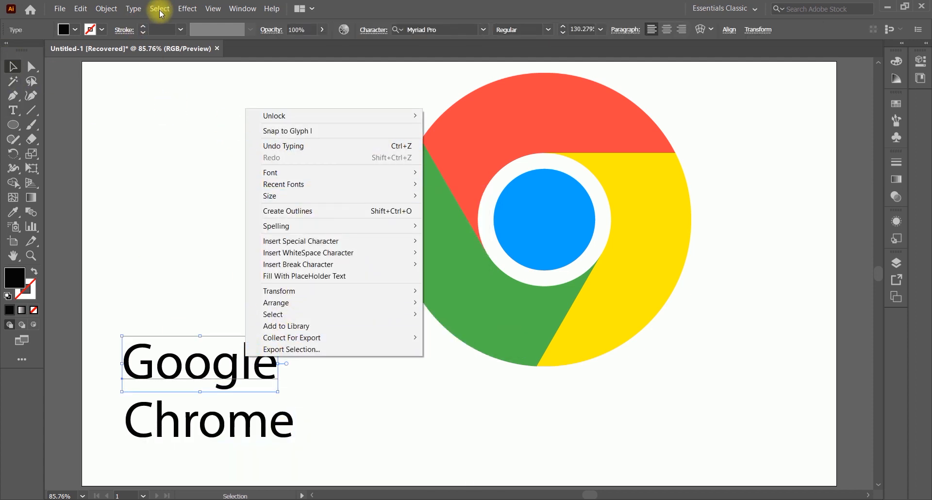
pyautogui.click(133, 8)
pyautogui.click(139, 136)
pyautogui.click(432, 325)
pyautogui.click(255, 417)
pyautogui.click(106, 9)
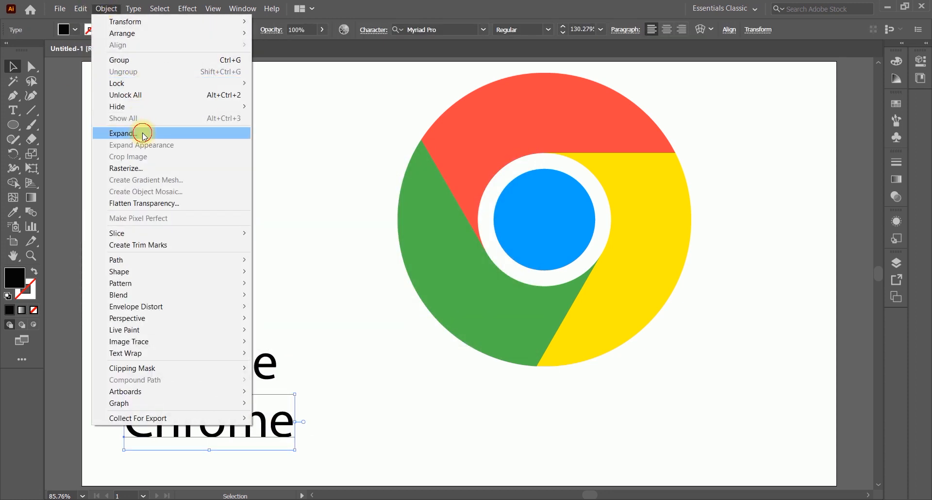
pyautogui.click(144, 134)
pyautogui.click(428, 322)
# - Ungroup the expanded "Google" letters
pyautogui.rightClick(251, 349)
pyautogui.click(279, 260)
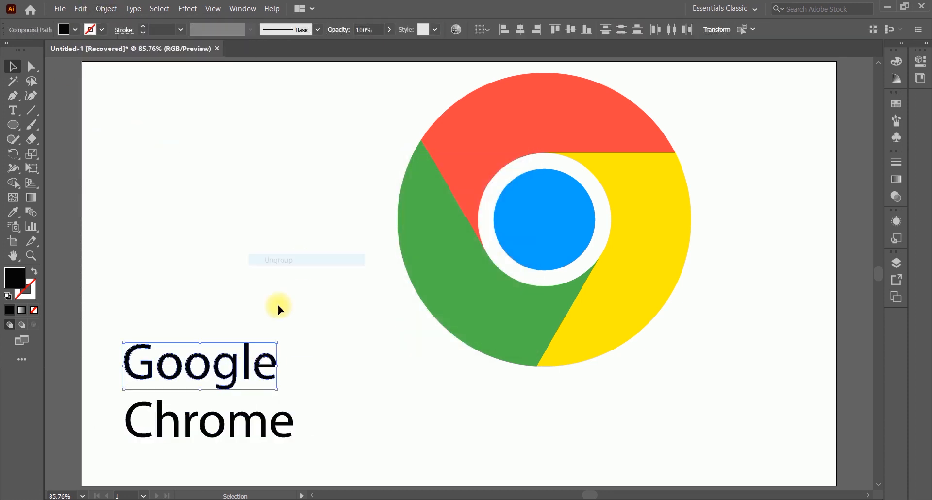
pyautogui.rightClick(248, 362)
pyautogui.click(251, 364)
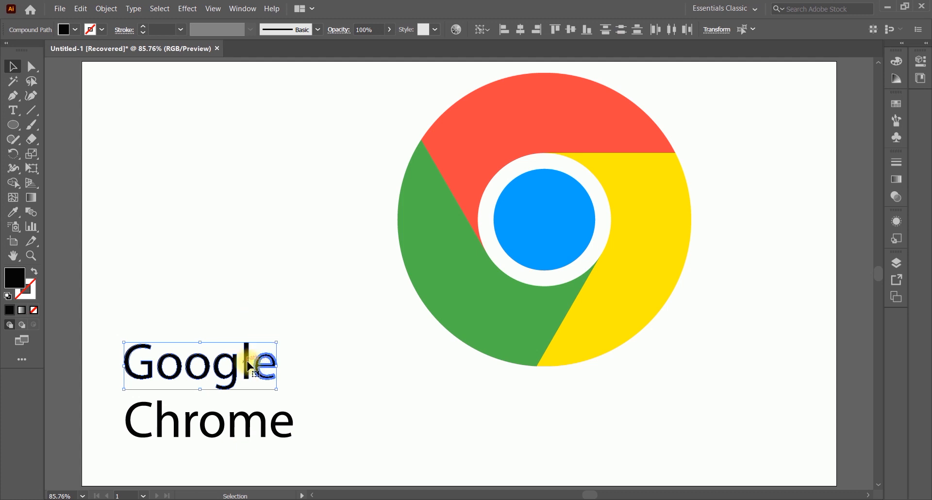
pyautogui.click(75, 30)
pyautogui.click(59, 105)
pyautogui.click(100, 43)
pyautogui.click(118, 31)
pyautogui.click(102, 31)
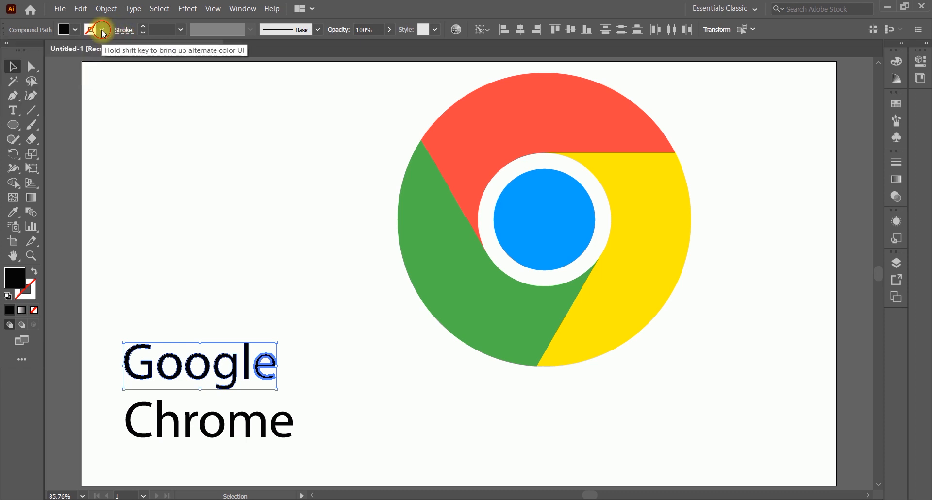
# - Give the "Google" letters a green stroke colour and a bright red fill
pyautogui.click(25, 289)
pyautogui.click(780, 93)
pyautogui.doubleClick(18, 274)
pyautogui.click(544, 140)
pyautogui.click(696, 141)
pyautogui.click(260, 175)
# - Fill the letter "G" of "Google" with blue and the second "o" with yellow F4E200
pyautogui.click(271, 356)
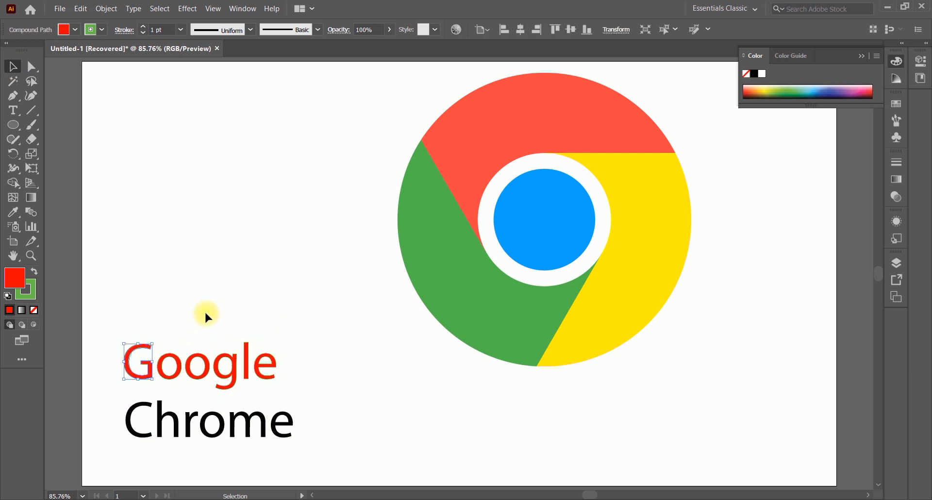
pyautogui.doubleClick(15, 277)
pyautogui.moveTo(576, 217); pyautogui.dragTo(565, 199)
pyautogui.click(677, 141)
pyautogui.click(180, 368)
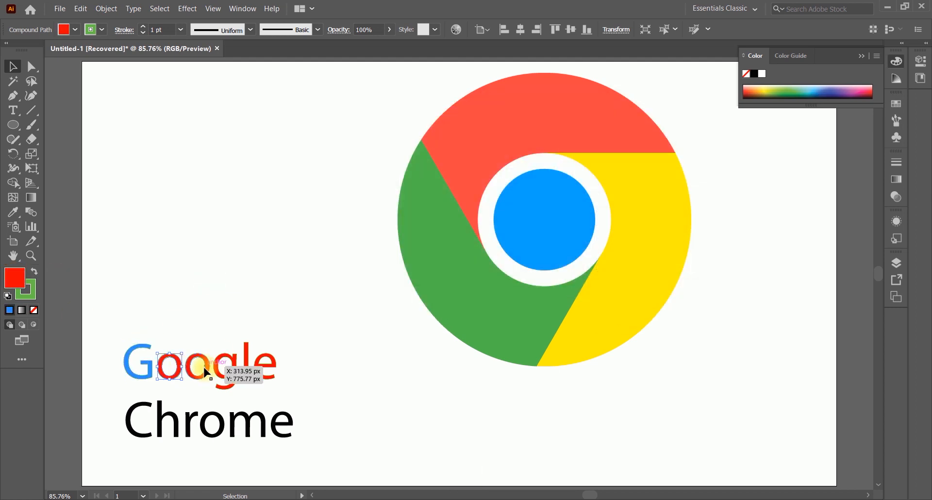
pyautogui.doubleClick(15, 277)
pyautogui.click(567, 264)
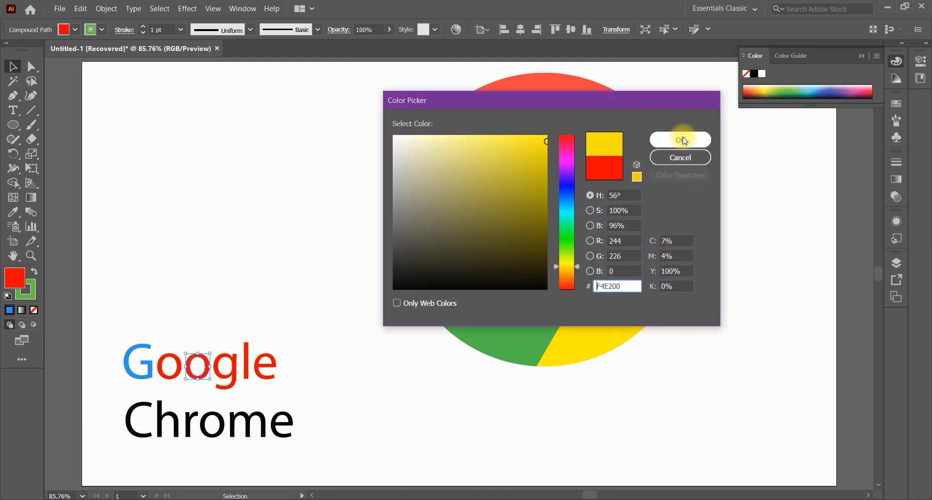
pyautogui.click(678, 140)
# - Fill the lowercase "g" of "Google" with a saturated blue
pyautogui.doubleClick(232, 387)
pyautogui.click(345, 69)
pyautogui.doubleClick(18, 287)
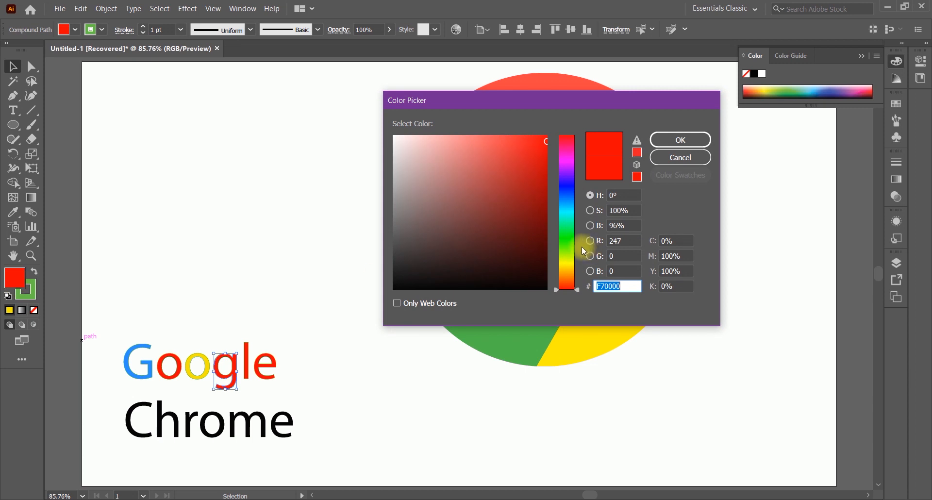
pyautogui.click(567, 199)
pyautogui.click(673, 141)
# - Fill the letter "l" of "Google" with a green from the colour spectrum, matching the logo's green section
pyautogui.doubleClick(271, 363)
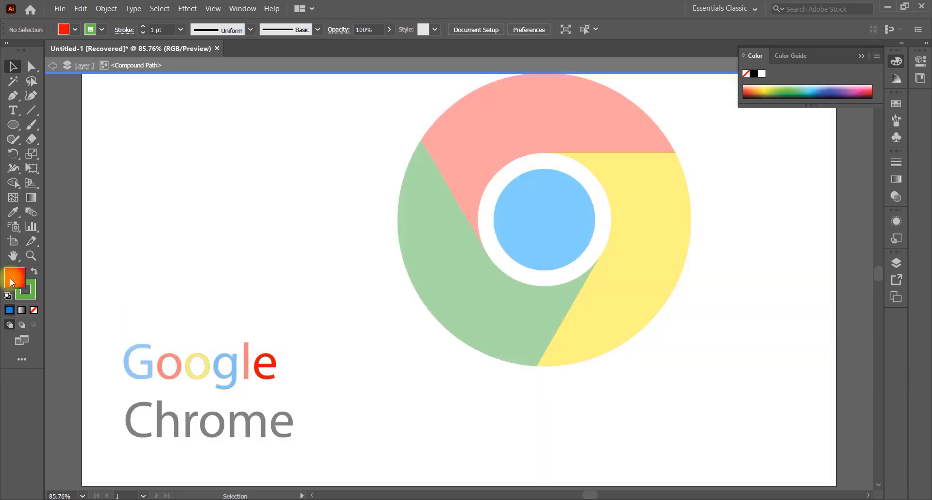
pyautogui.doubleClick(247, 362)
pyautogui.click(247, 361)
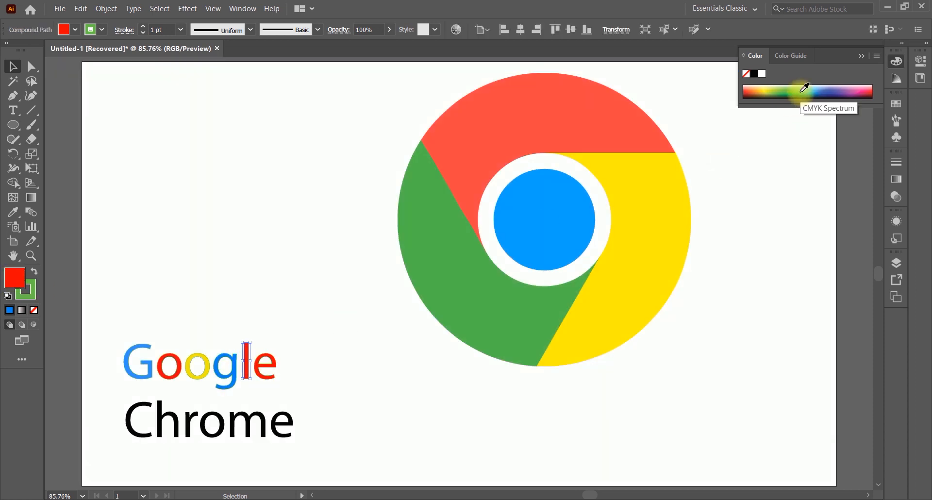
pyautogui.click(786, 93)
pyautogui.click(796, 90)
pyautogui.click(794, 92)
pyautogui.click(793, 91)
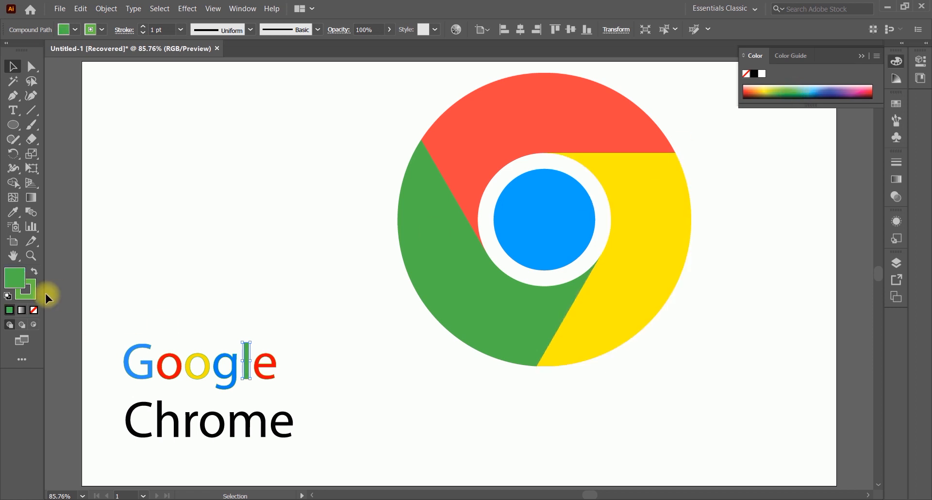
pyautogui.click(260, 367)
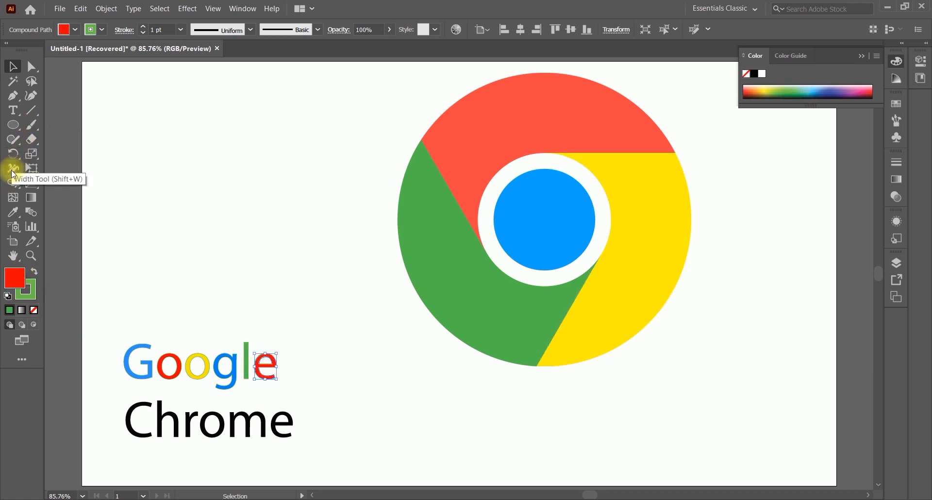
pyautogui.click(13, 212)
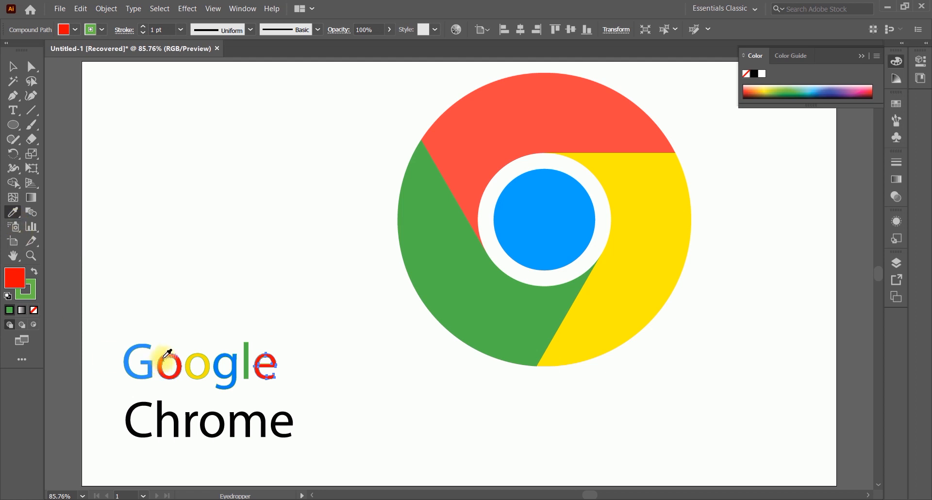
pyautogui.click(14, 69)
pyautogui.click(316, 351)
# - Arrange the logo and the stacked "Google" and "Chrome" lettering side by side at mid-height of the artboard, with the "Chrome" letters ungrouped
pyautogui.moveTo(107, 345); pyautogui.dragTo(294, 298)
pyautogui.click(322, 395)
pyautogui.moveTo(208, 422); pyautogui.dragTo(267, 344)
pyautogui.click(322, 405)
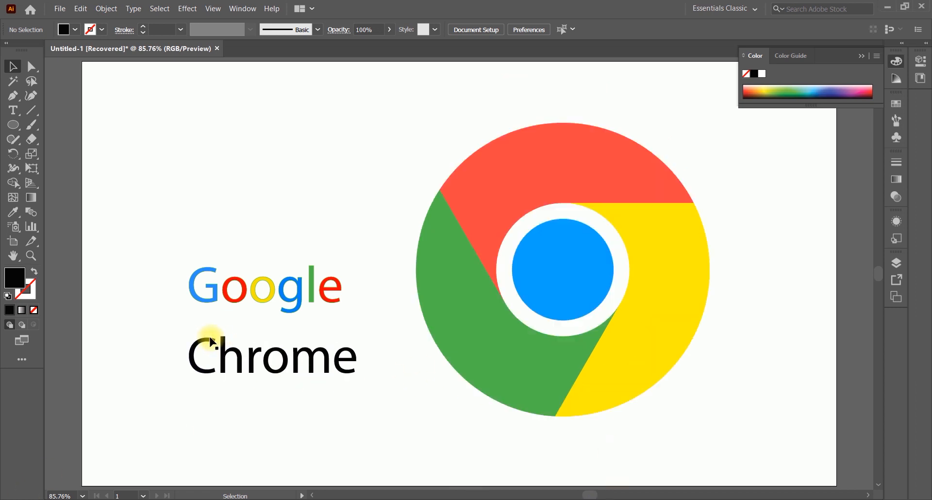
# - Colour the "C", "h" and "r" of "Chrome" blue, red and yellow by sampling the first three letters of "Google" with the Eyedropper
pyautogui.click(211, 342)
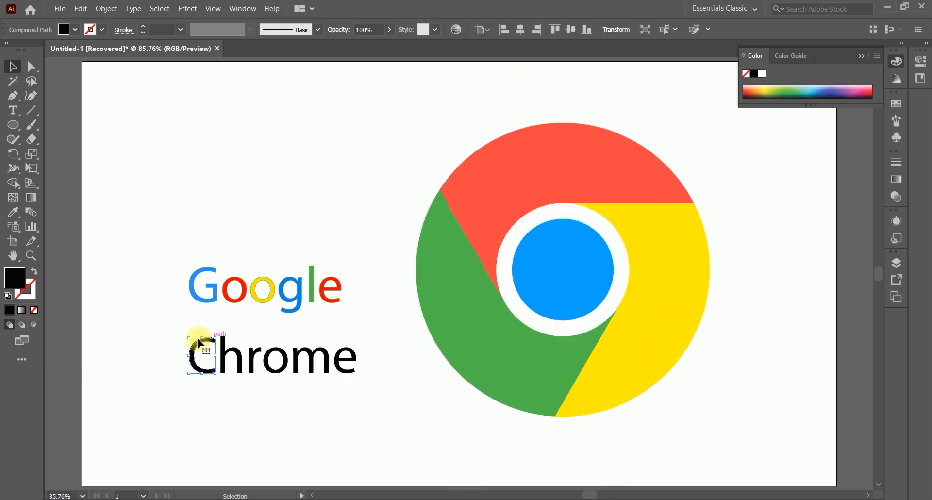
pyautogui.click(13, 212)
pyautogui.click(219, 288)
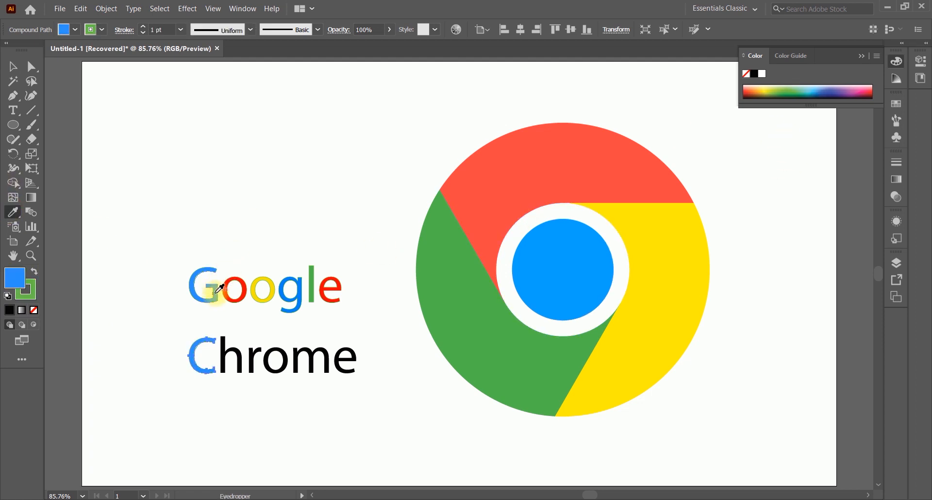
pyautogui.keyDown('ctrl'); pyautogui.click(223, 351); pyautogui.keyUp('ctrl')
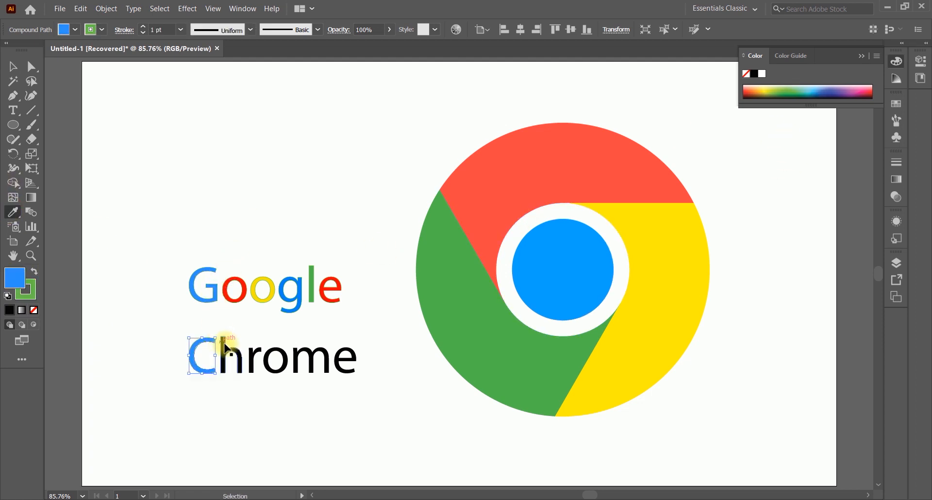
pyautogui.click(242, 298)
pyautogui.keyDown('ctrl'); pyautogui.click(252, 354); pyautogui.keyUp('ctrl')
pyautogui.click(259, 297)
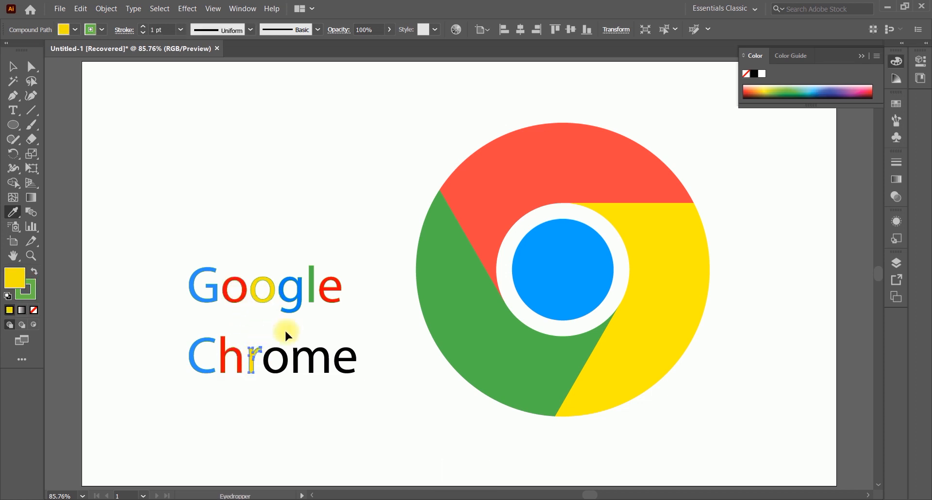
# - Colour the "o", "m" and "e" of "Chrome" blue, green and red by sampling the last three letters of "Google"
pyautogui.keyDown('ctrl'); pyautogui.click(285, 358); pyautogui.keyUp('ctrl')
pyautogui.click(295, 297)
pyautogui.keyDown('ctrl'); pyautogui.click(306, 355); pyautogui.keyUp('ctrl')
pyautogui.click(315, 291)
pyautogui.keyDown('ctrl'); pyautogui.click(345, 359); pyautogui.keyUp('ctrl')
pyautogui.click(339, 300)
# - Move the "Chrome" lettering up closer beneath "Google", keeping their left edges aligned and the letter spacing intact
pyautogui.click(13, 66)
pyautogui.click(275, 344)
pyautogui.moveTo(281, 353)
pyautogui.mouseDown()
pyautogui.moveTo(297, 358)
pyautogui.moveTo(297, 339)
pyautogui.moveTo(298, 351)
pyautogui.mouseUp()
pyautogui.hotkey('ctrl', 'z')
pyautogui.click(303, 396)
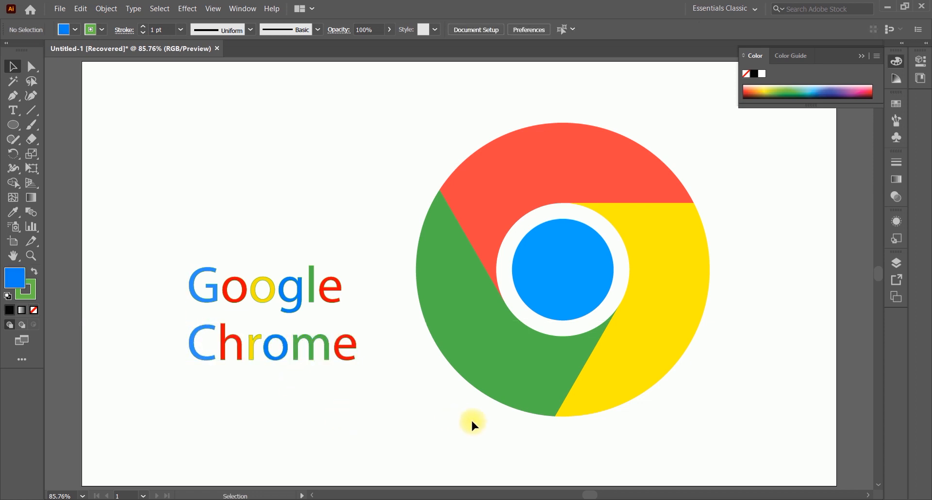